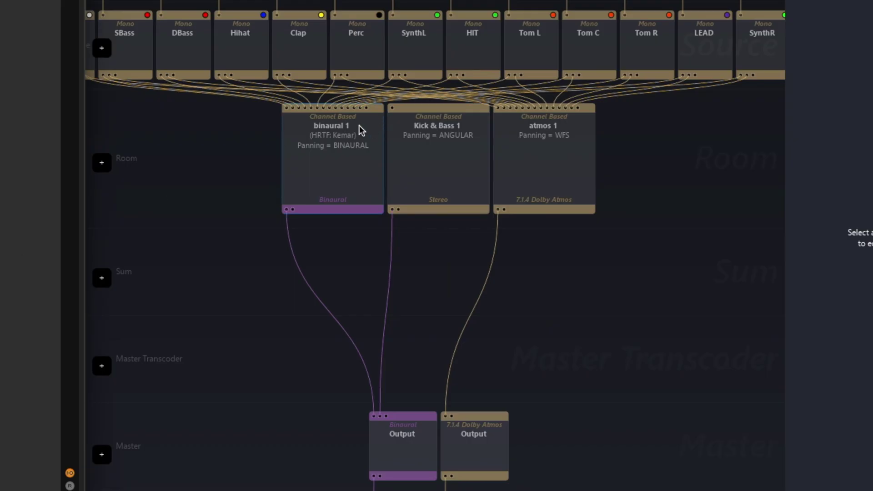
Step: Inspect the binaural 1, Kick & Bass 1 and atmos 1 rooms, then quit the saved Ableton Live set
left_click(359, 126)
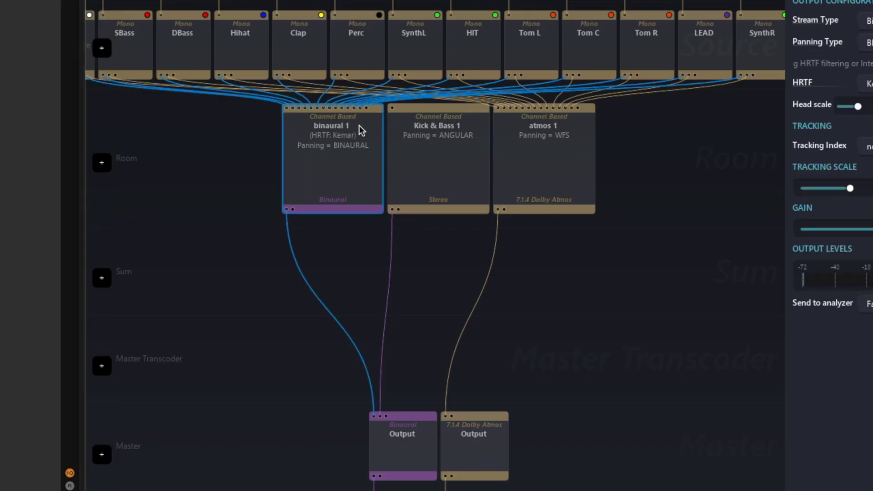
left_click(421, 140)
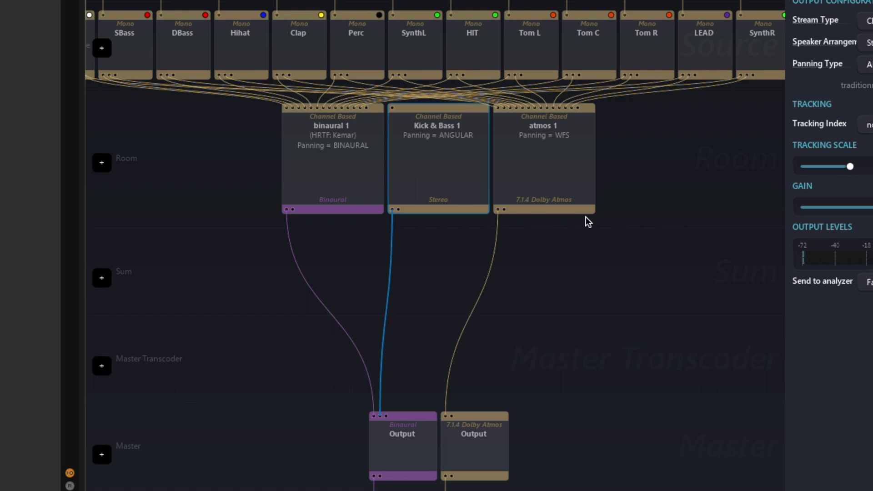
left_click(576, 173)
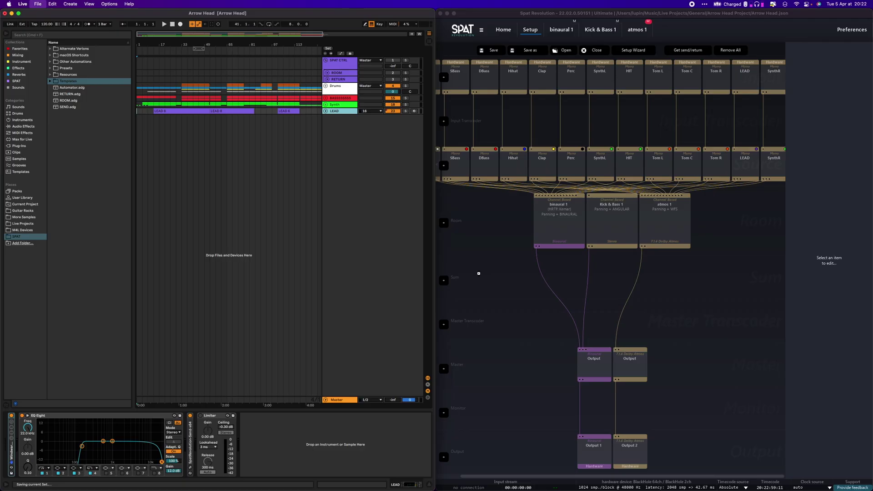
key("super+q")
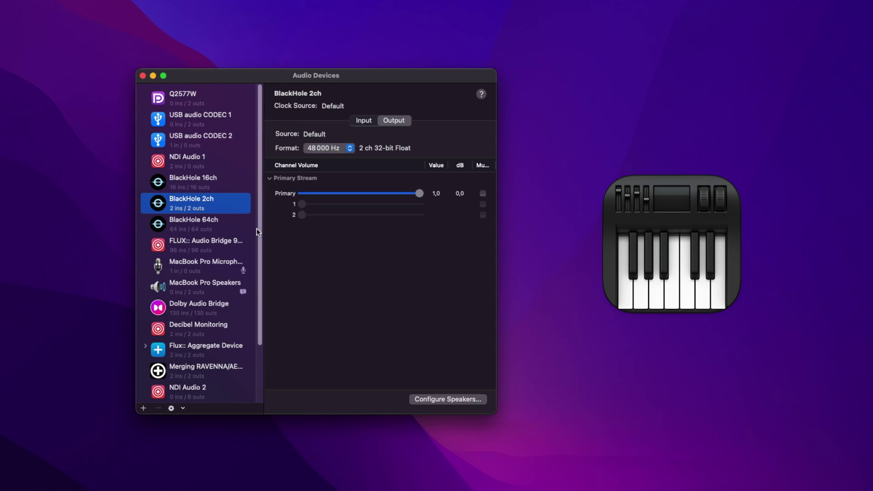
Step: Create an Aggregate Device combining BlackHole 2ch and BlackHole 16ch, then close the Audio Devices window
left_click_drag(257, 258, 256, 314)
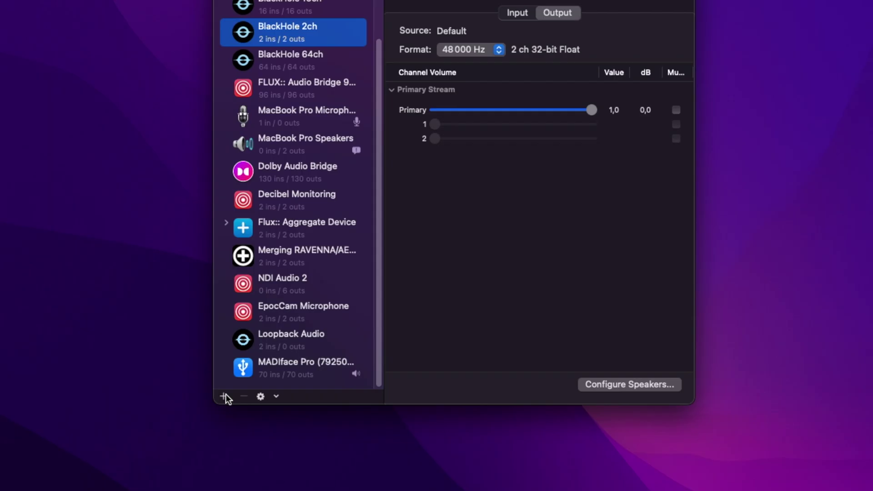
left_click(224, 396)
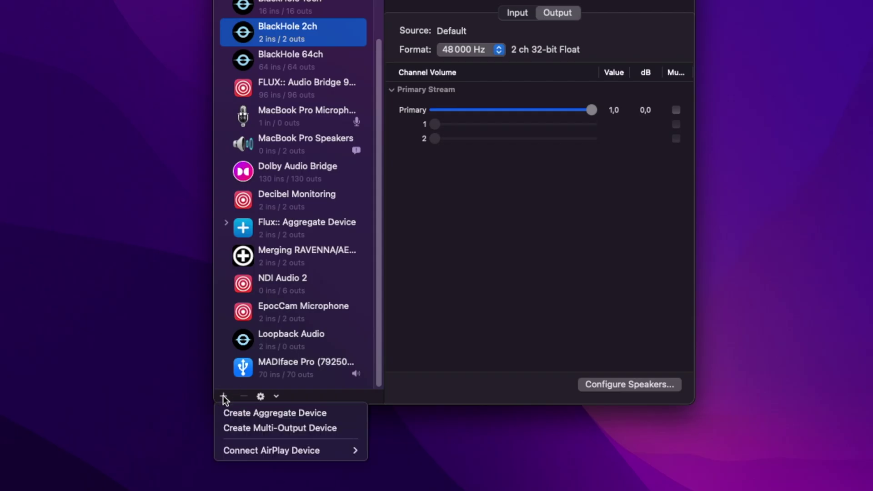
left_click(259, 412)
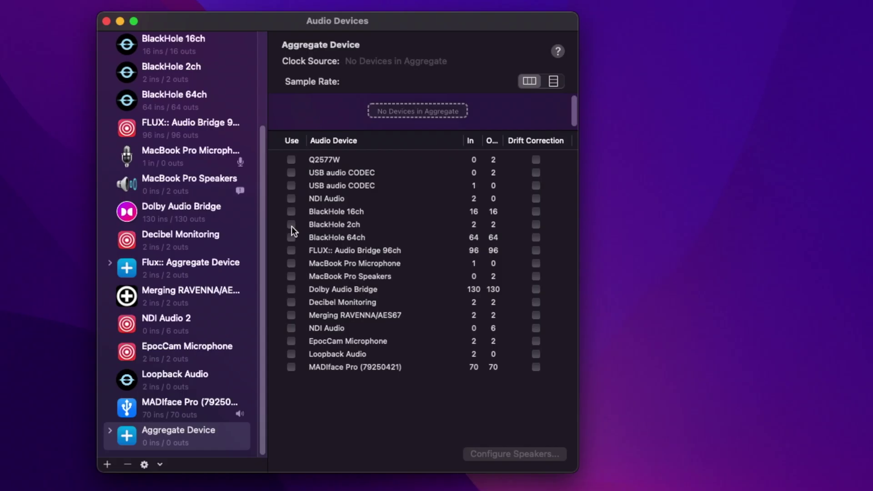
left_click(363, 227)
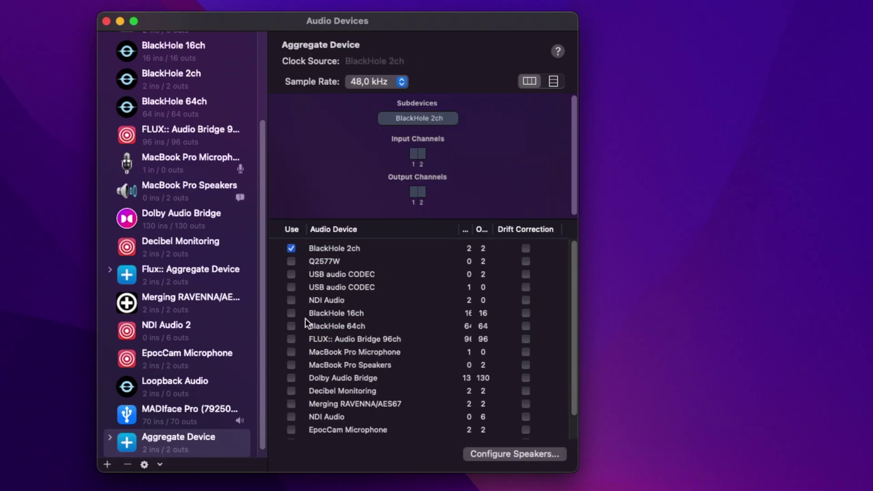
left_click(290, 314)
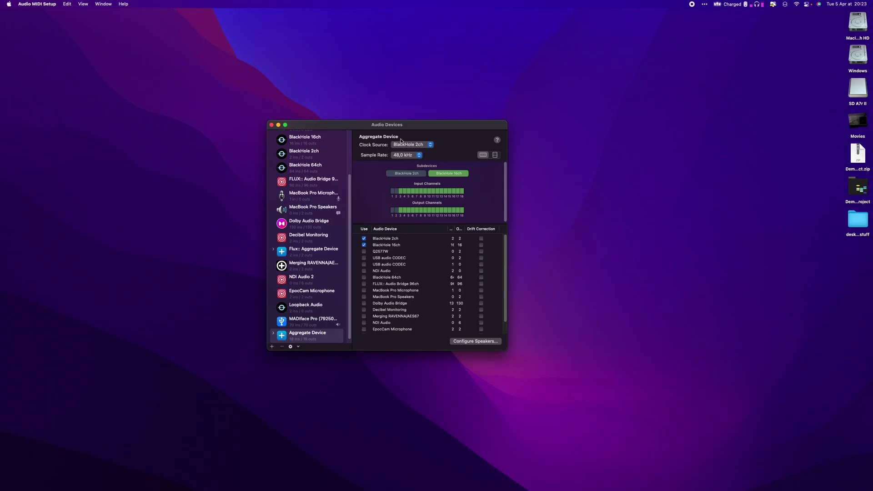
key("super+w")
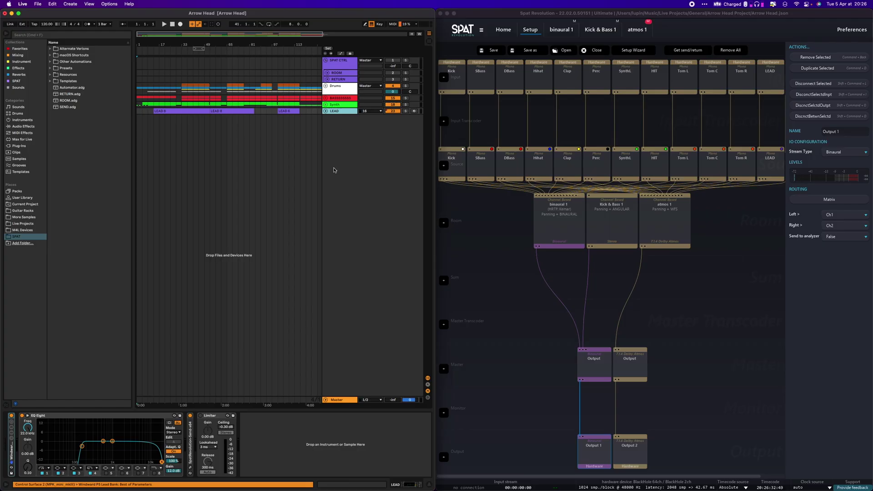
Step: Set Live's audio input device to the Aggregate Device with all 18 inputs enabled
key("super+comma")
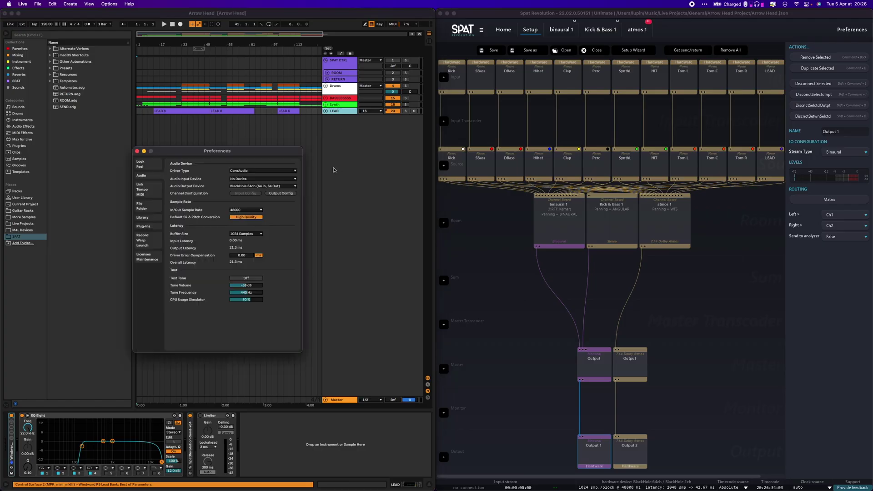
left_click(262, 178)
left_click(246, 261)
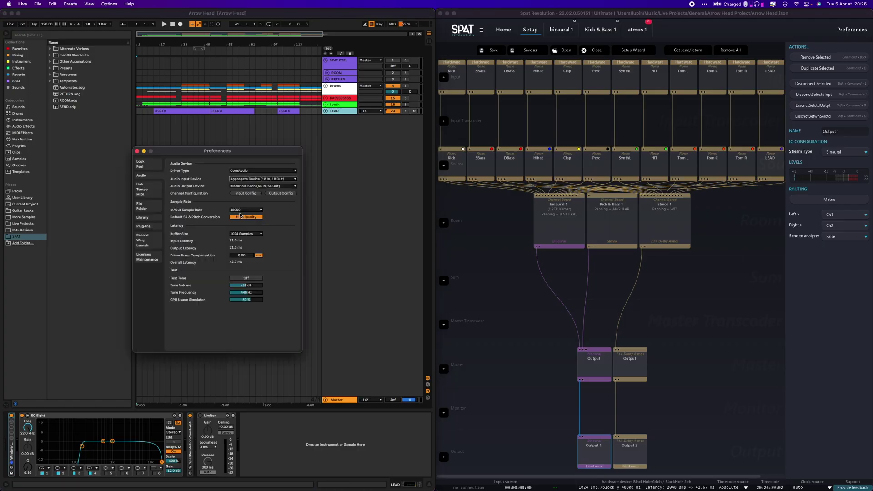
left_click(244, 194)
left_click_drag(153, 201, 154, 239)
left_click(195, 343)
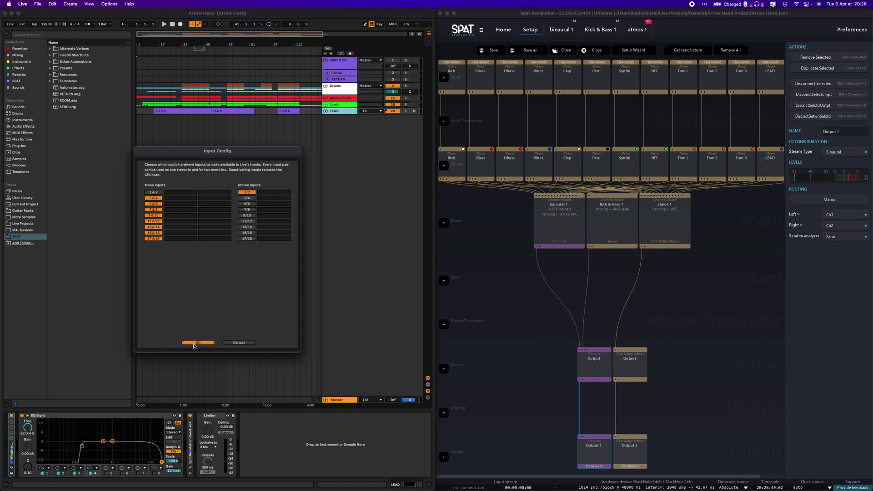
left_click(136, 146)
Step: Send Spat's hardware output to the Aggregate Device and save the preferences
left_click(733, 279)
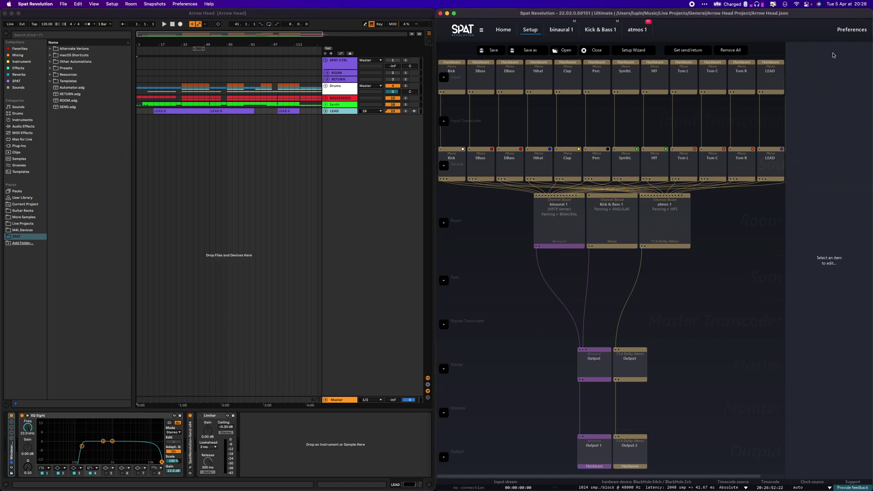
left_click(851, 29)
left_click(832, 85)
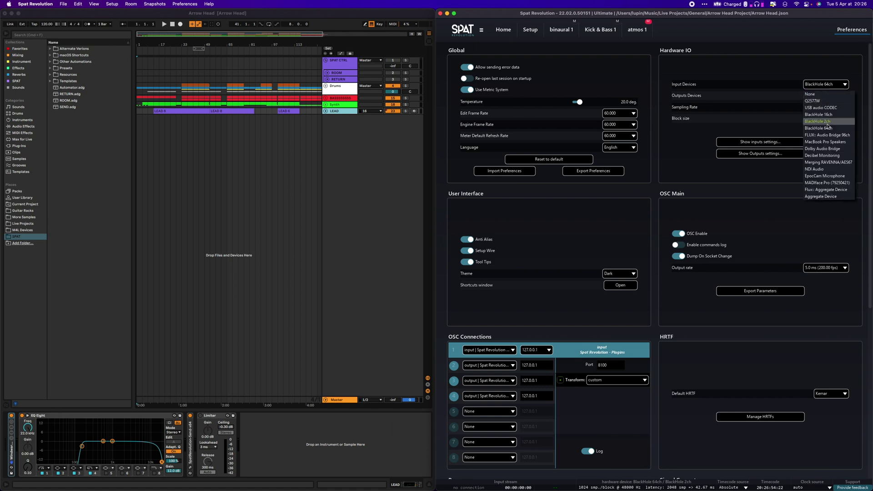
left_click(829, 200)
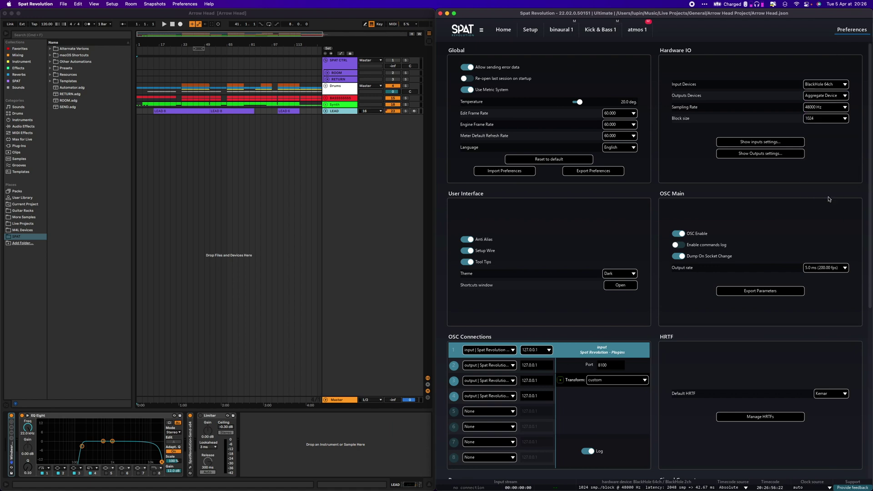
left_click(530, 29)
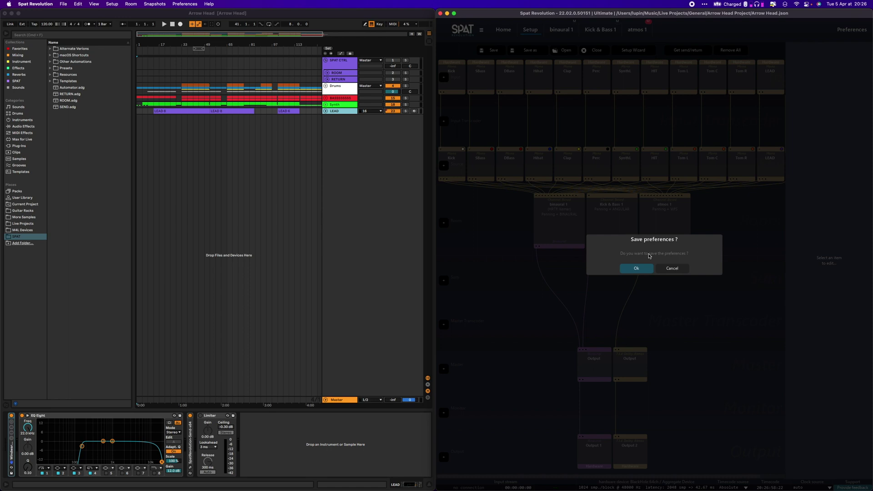
left_click(636, 267)
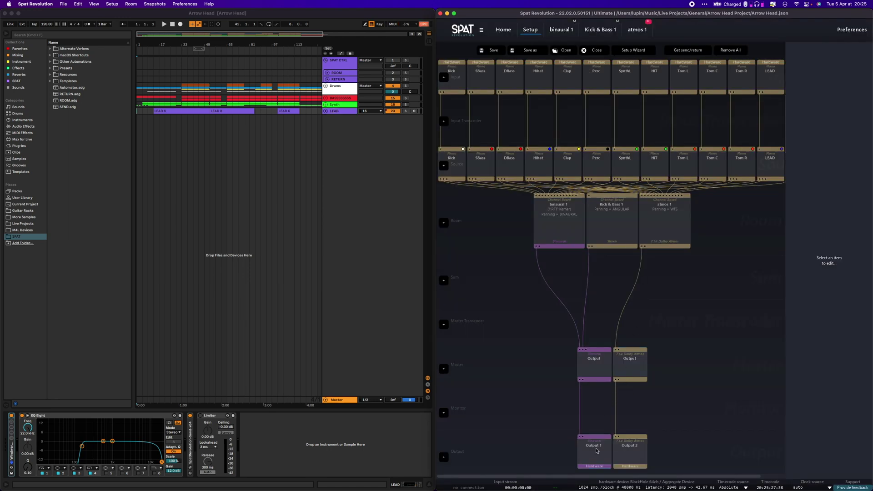
Step: Remap Output 2's 7.1.4 channels Left–LFE to hardware channels 3–14 in its routing matrix
left_click(598, 448)
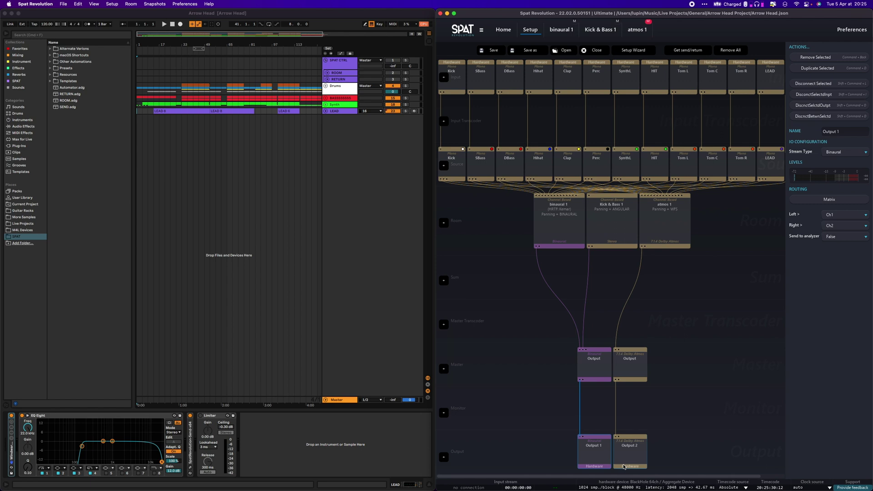
left_click(624, 467)
left_click(829, 219)
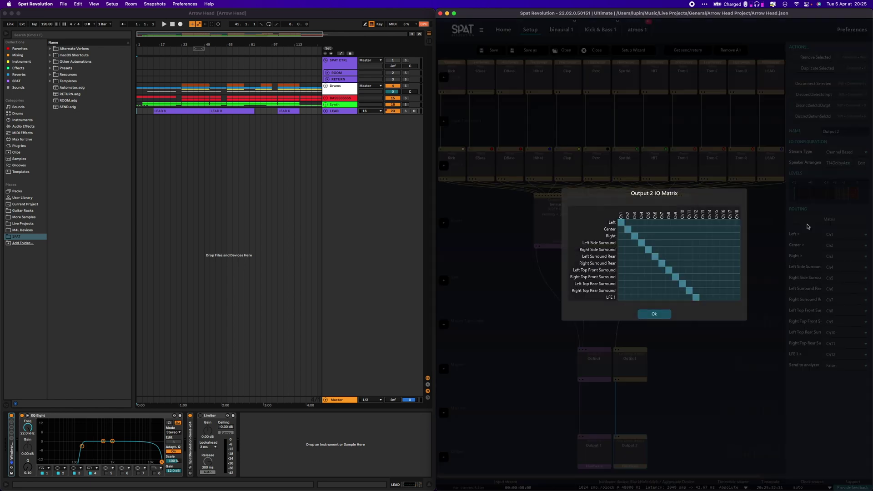
left_click_drag(636, 222, 709, 297)
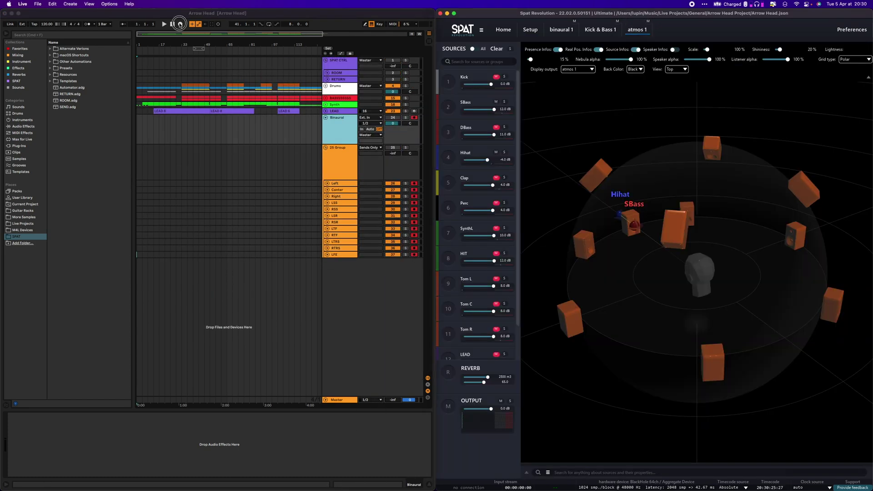
Step: Start arrangement recording in Ableton Live to capture the Spat binaural and Atmos outputs
left_click(181, 25)
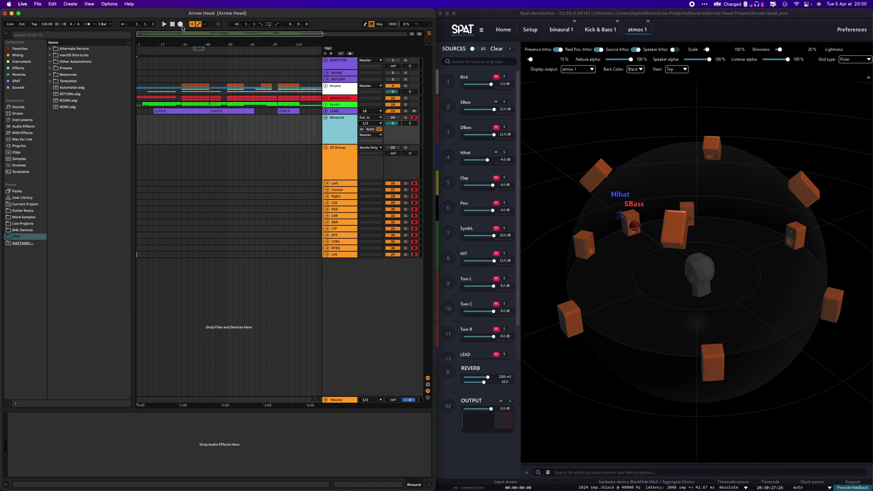
left_click(181, 25)
scroll(600, 332, "down", 5)
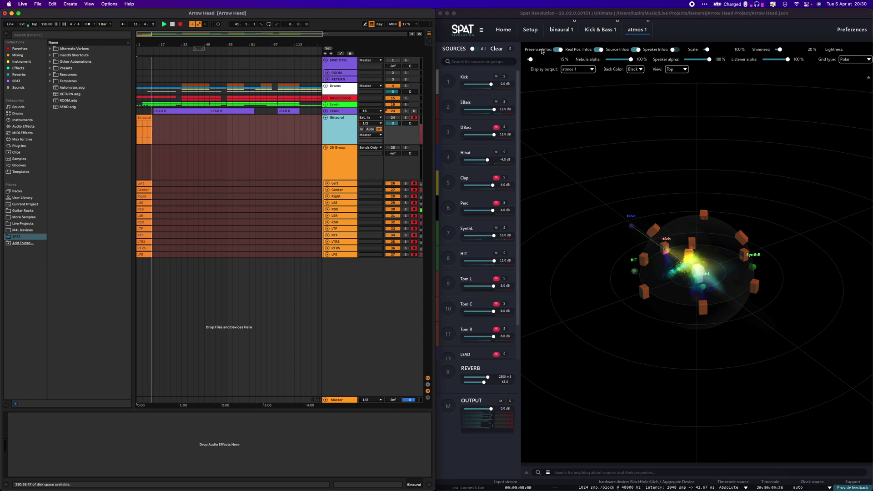
Step: Show the binaural 1 room in a flat top-down view
left_click(556, 32)
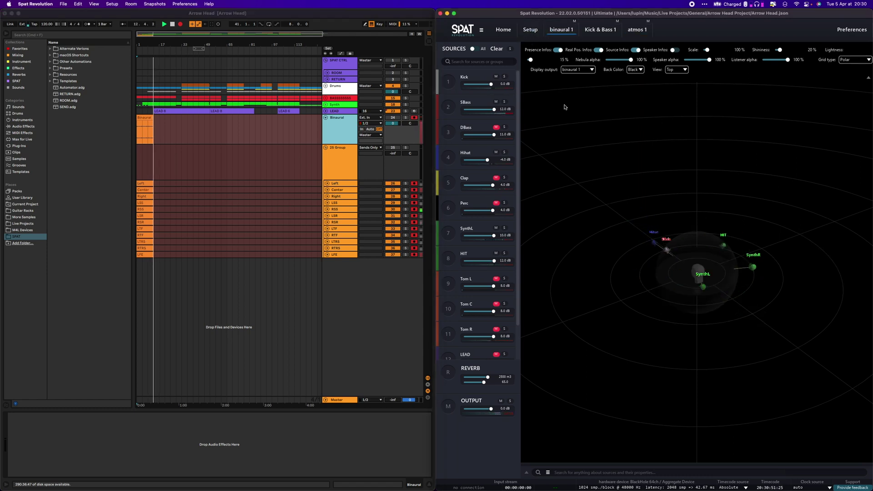
double_click(593, 130)
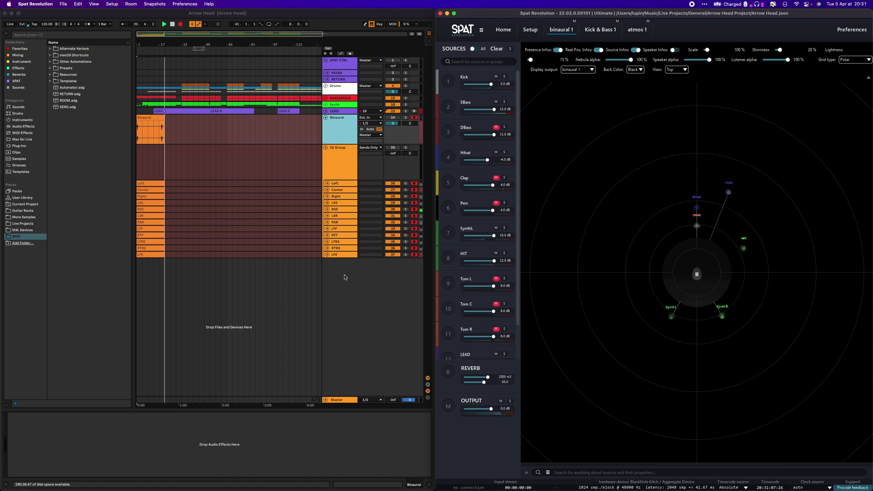
Step: Zoom Live's arrangement onto the recorded section and stop the recording
left_click(344, 277)
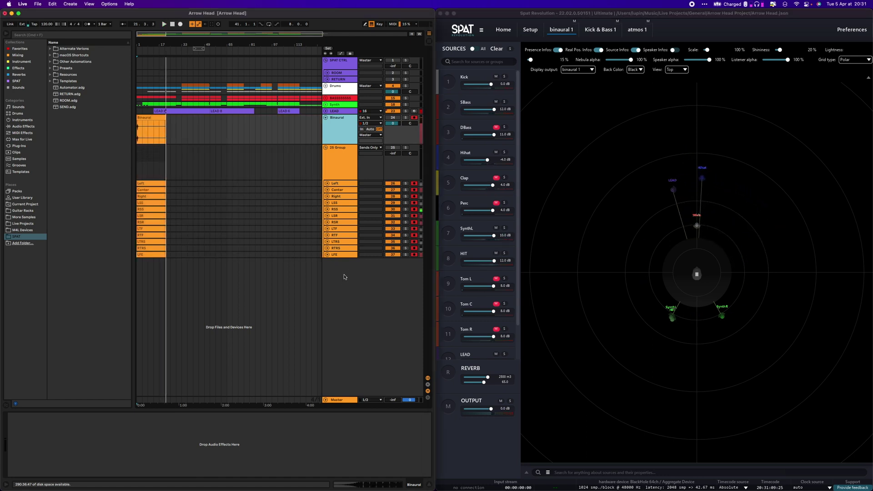
left_click_drag(135, 171, 193, 172)
key("z")
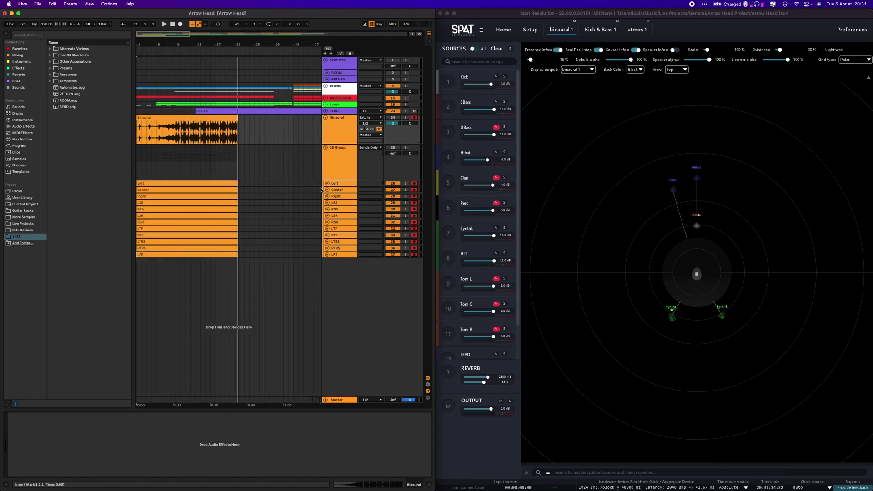